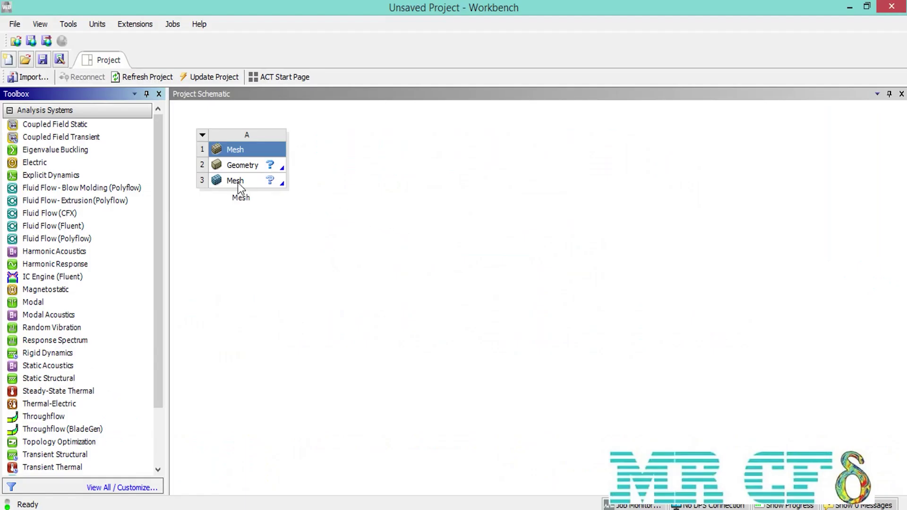
- Bring up the context menu of the Mesh system's Geometry cell in the Project Schematic
right_click(217, 163)
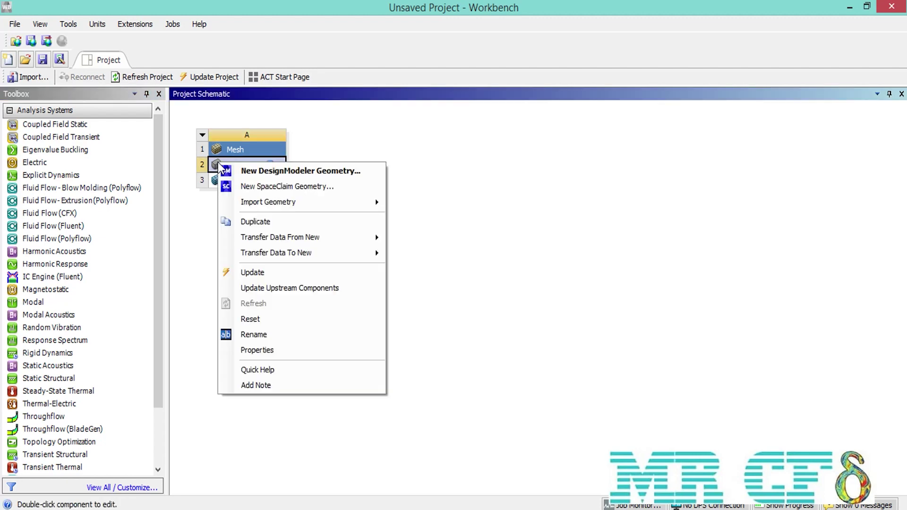
- Build a Box primitive in a new DesignModeler geometry, generate it, and close DesignModeler
left_click(293, 171)
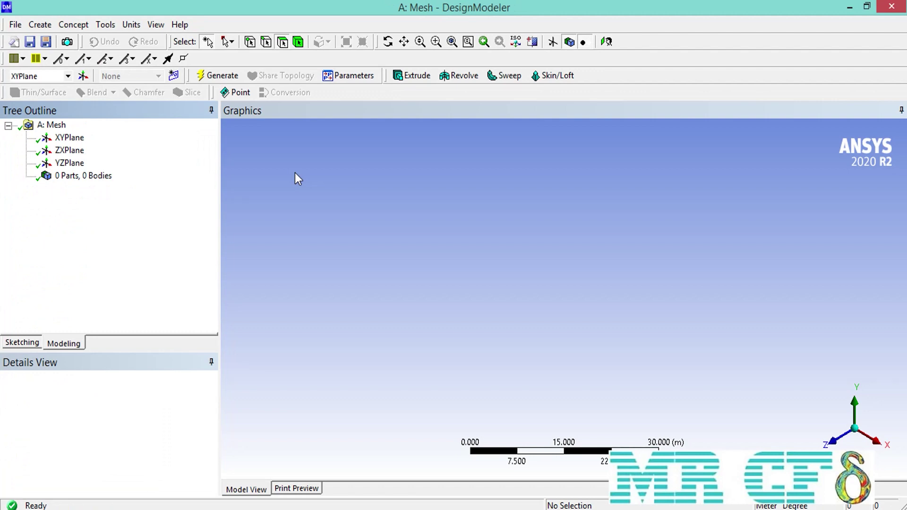
left_click(40, 25)
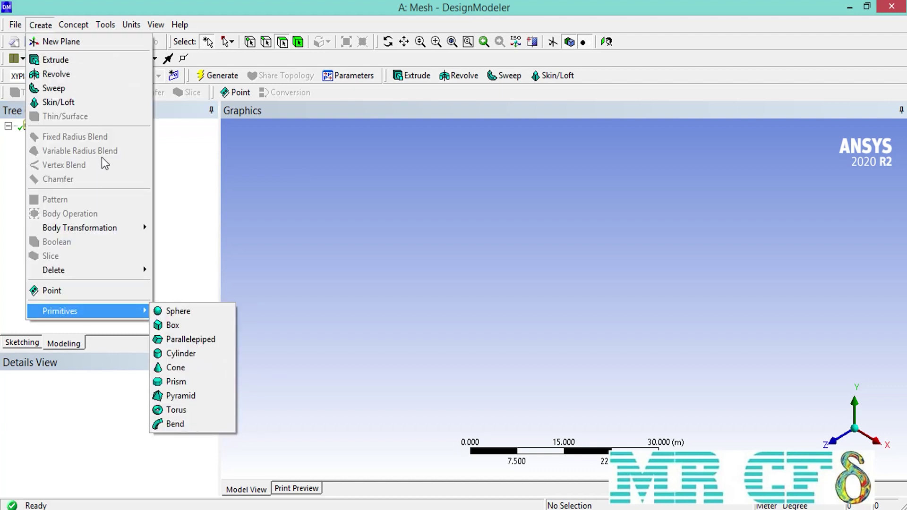
left_click(191, 321)
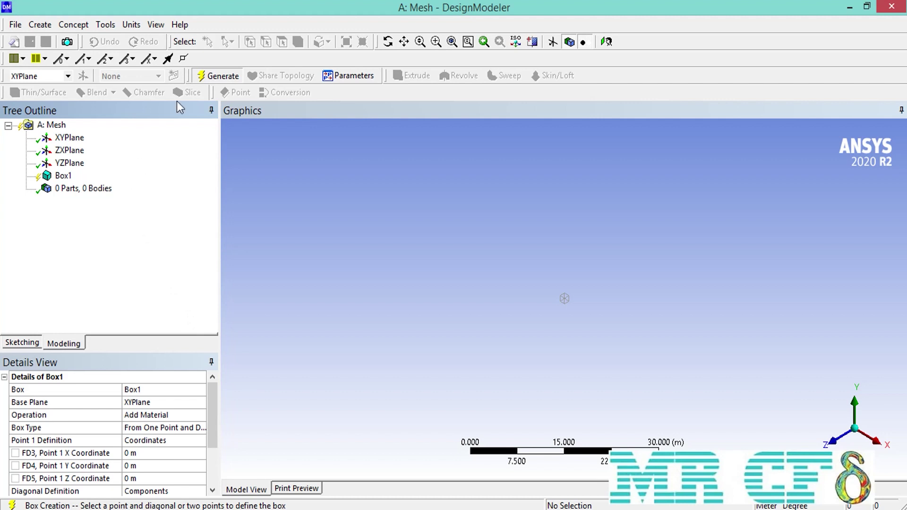
left_click(213, 76)
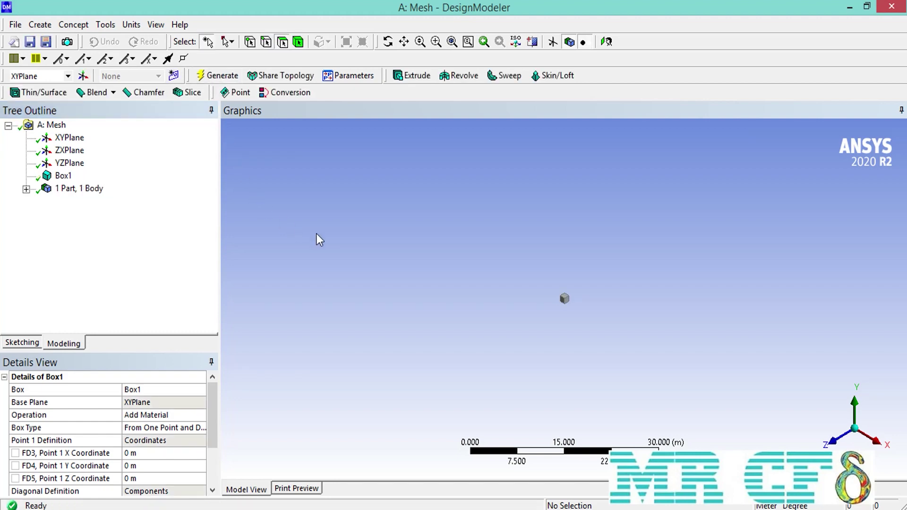
left_click(882, 8)
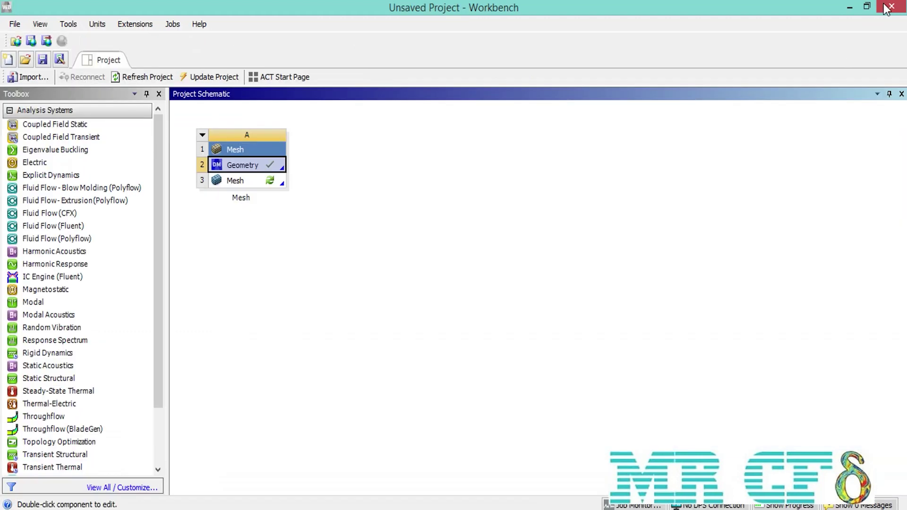
- Launch ANSYS Meshing from the Mesh cell with the box geometry loaded
double_click(259, 180)
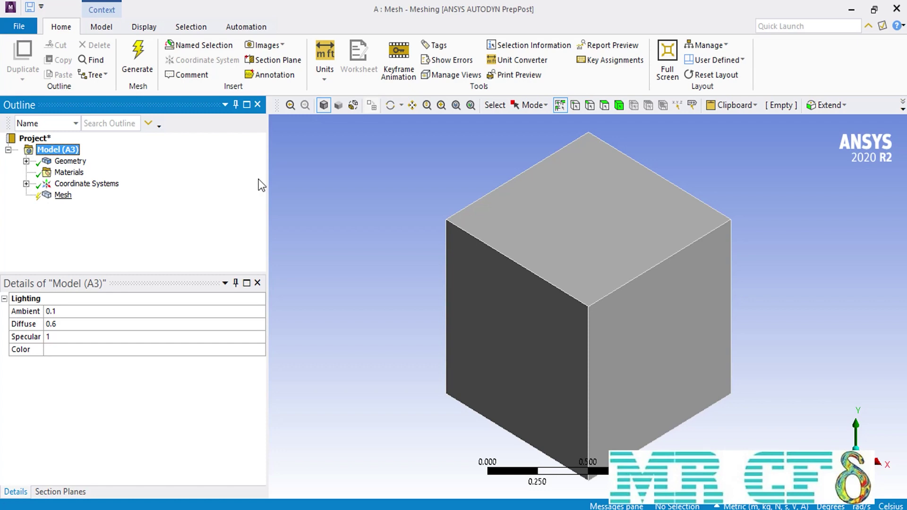
- Insert a Sizing control under Mesh, leaving its geometry selection empty
right_click(52, 196)
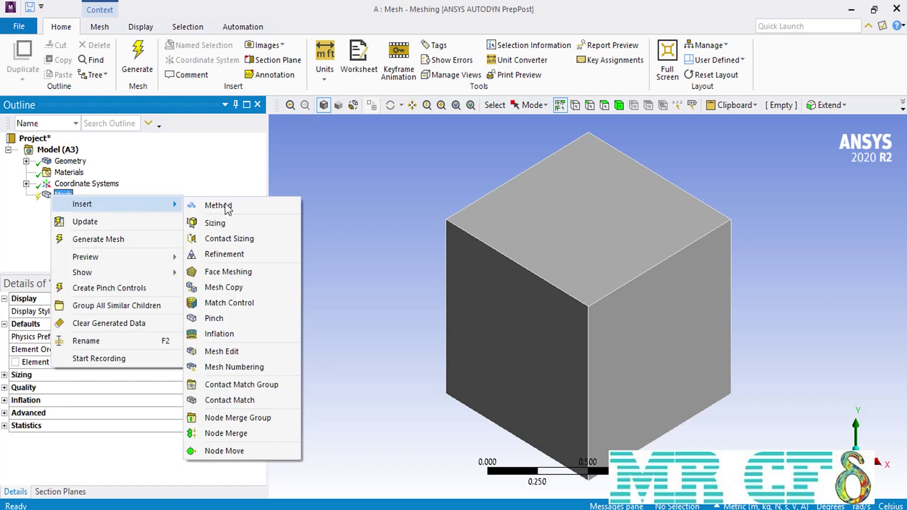
left_click(231, 222)
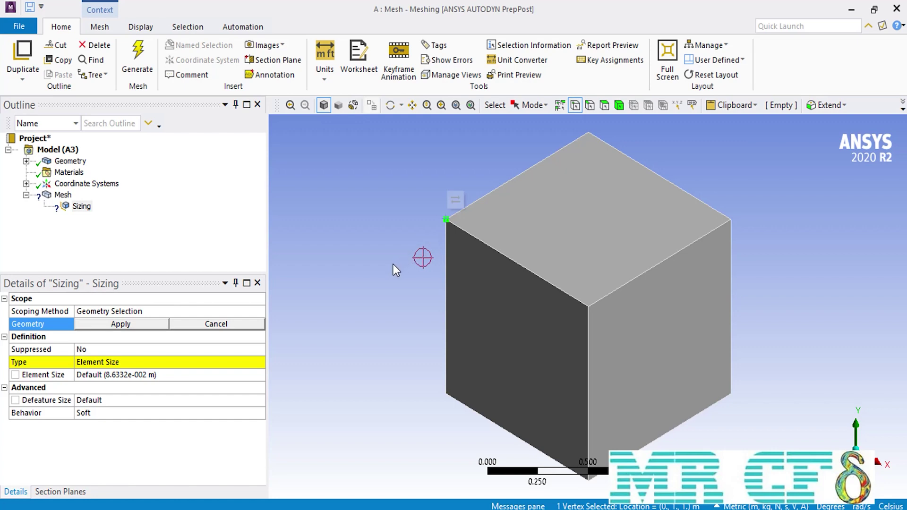
left_click(248, 324)
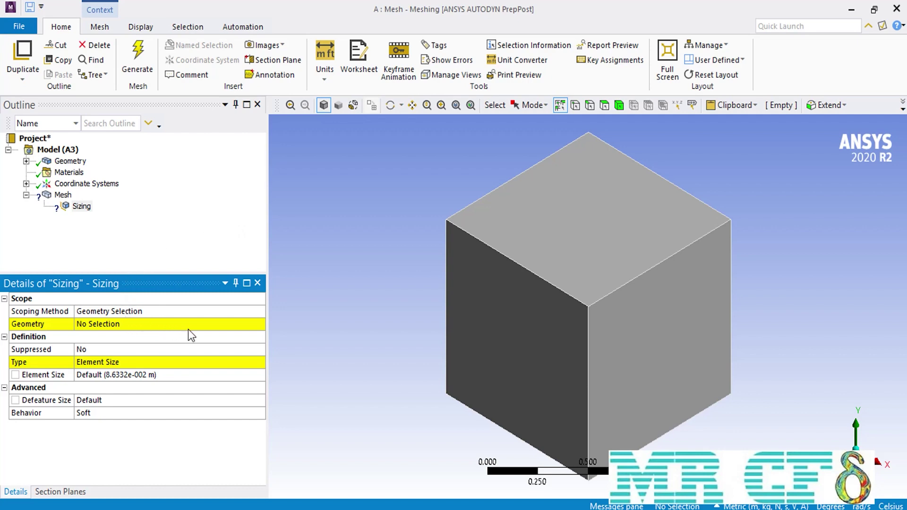
- Suppress the Sizing control, generate the default hex mesh, then unsuppress the sizing
right_click(79, 207)
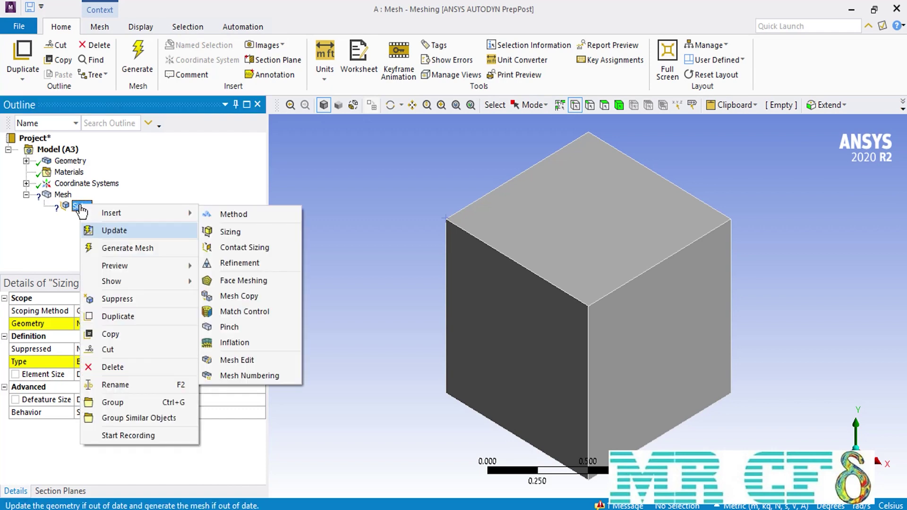
left_click(151, 297)
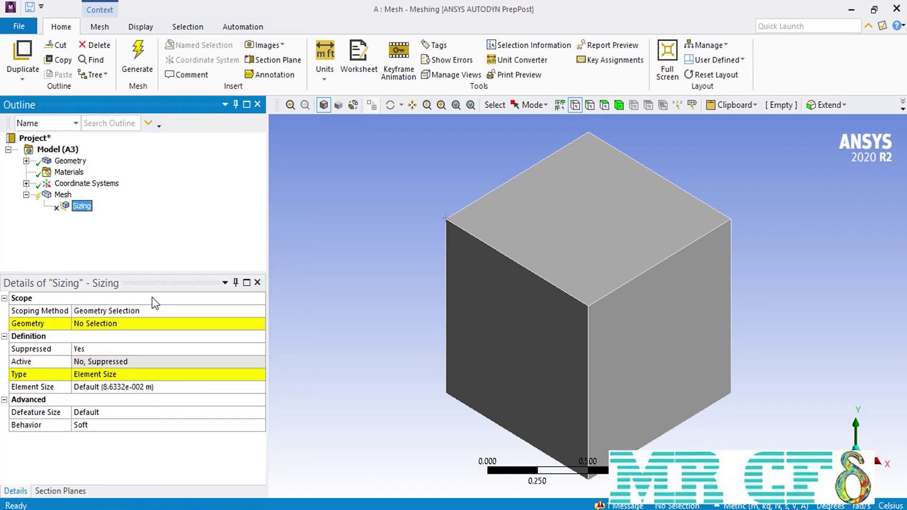
left_click(146, 67)
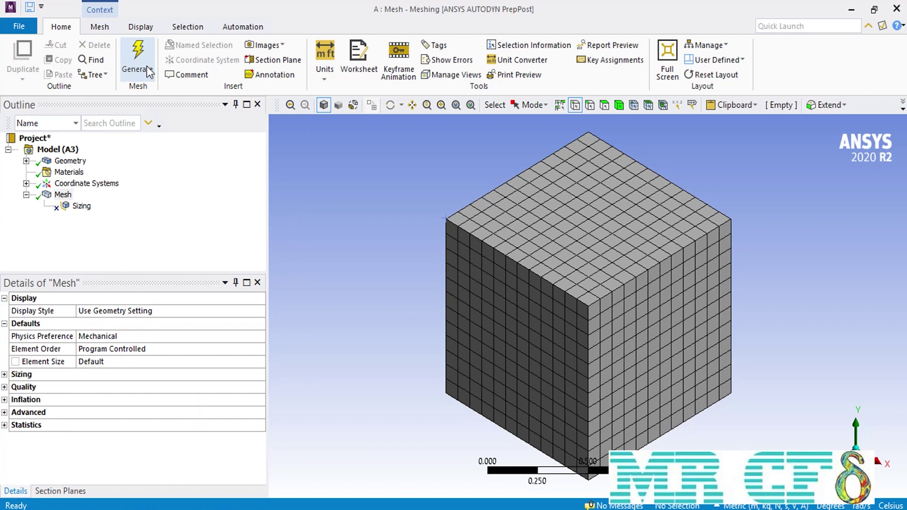
right_click(83, 207)
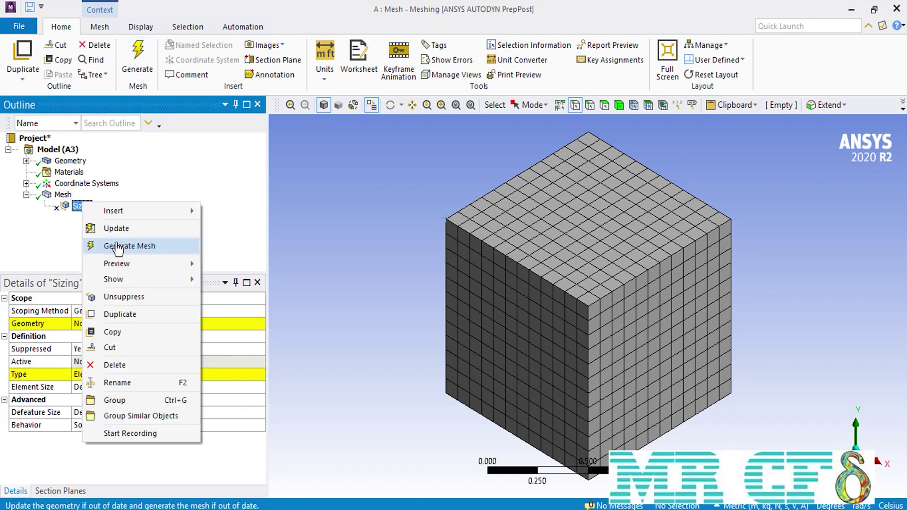
left_click(146, 300)
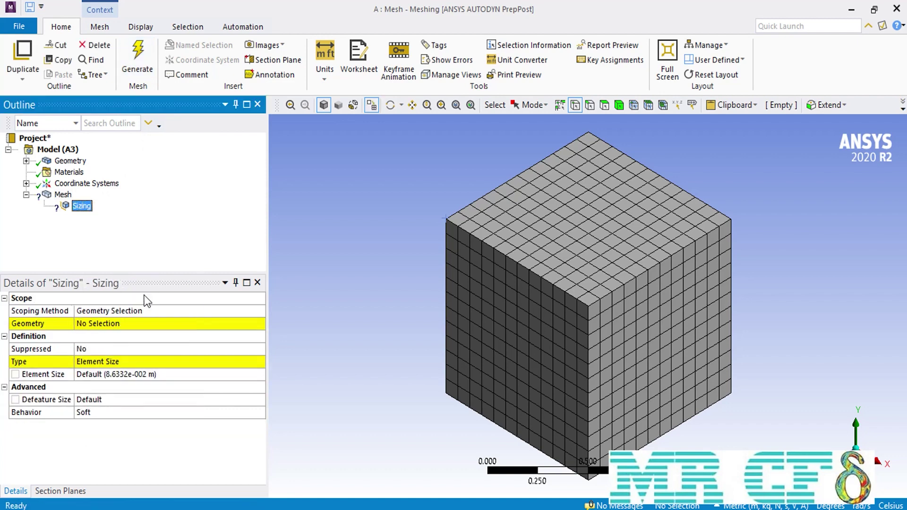
- Scope the sizing to the cube's top-left corner vertex as a Sphere of Influence sizing
left_click(191, 323)
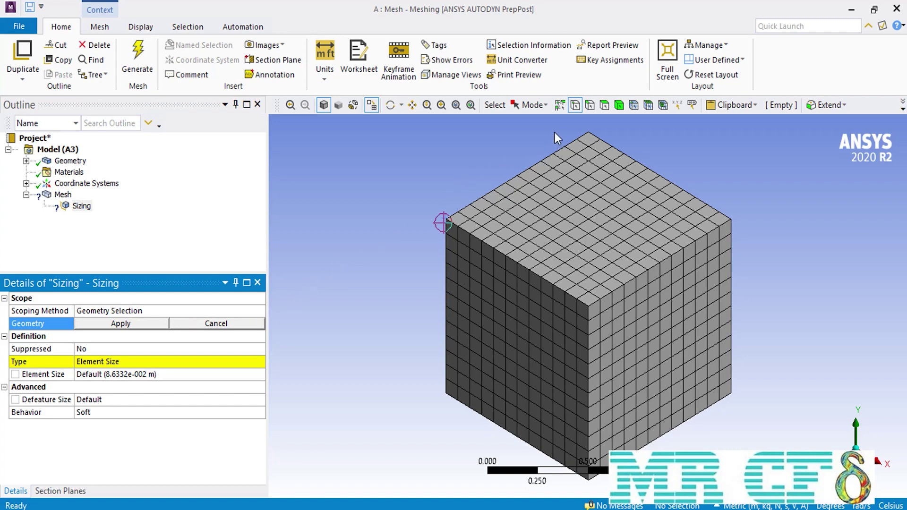
left_click(574, 107)
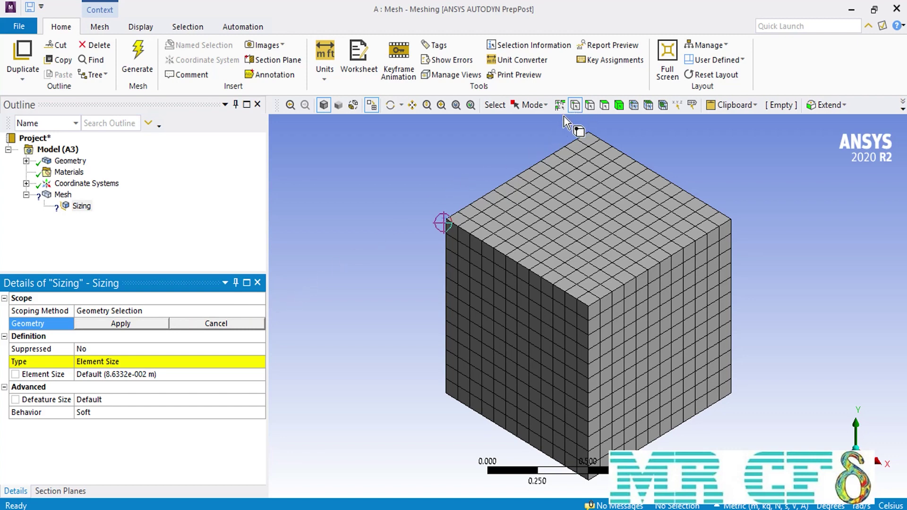
left_click(447, 221)
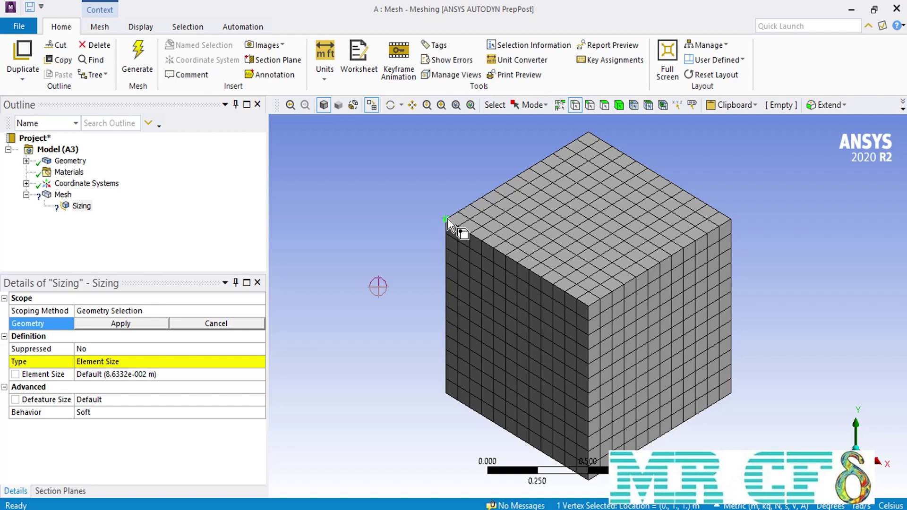
left_click(140, 326)
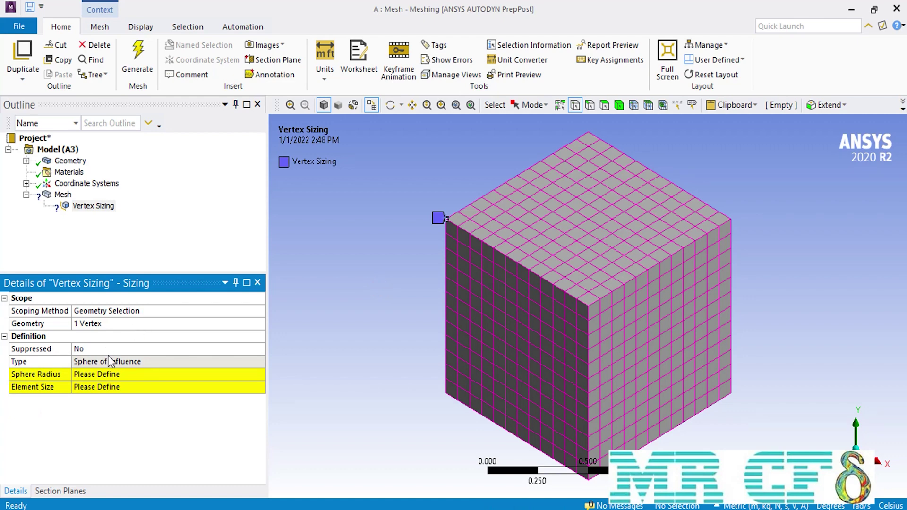
left_click(199, 378)
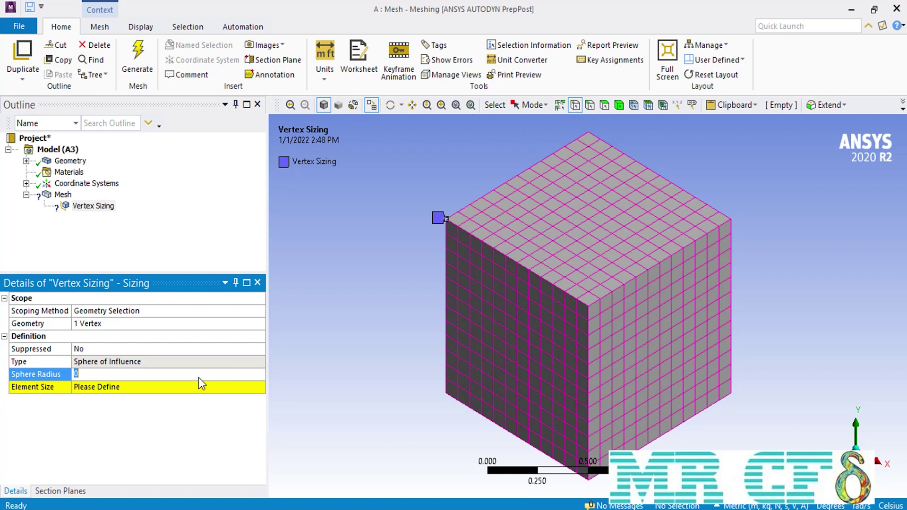
- Set Sphere Radius to 0.3 m and Element Size to 0.05 m, then regenerate the mesh
type("0.3")
left_click(183, 387)
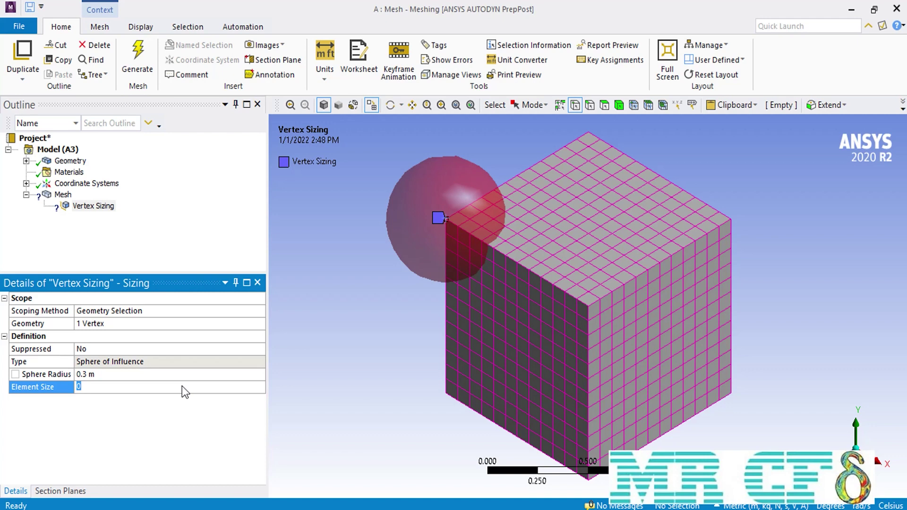
type("0.05")
left_click(136, 71)
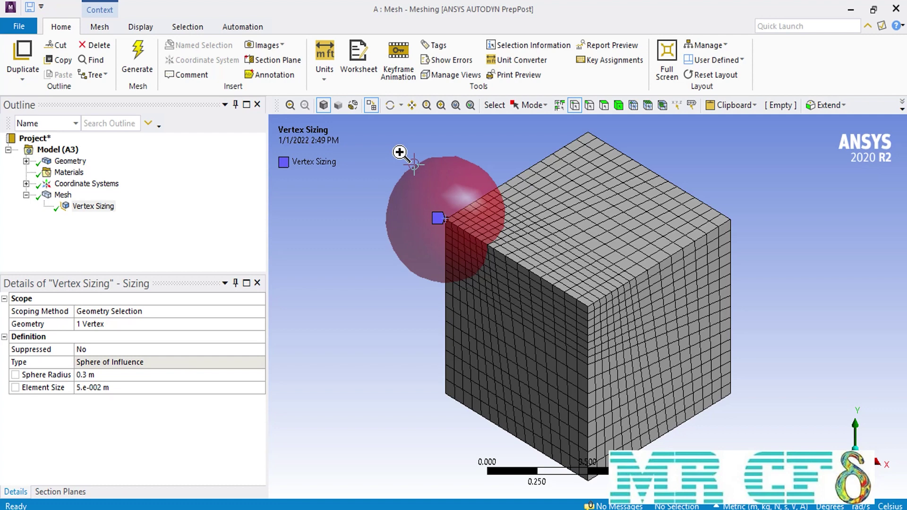
- Zoom in on the refined corner and bring up the Mesh item's context menu
scroll(400, 153, "up", 3)
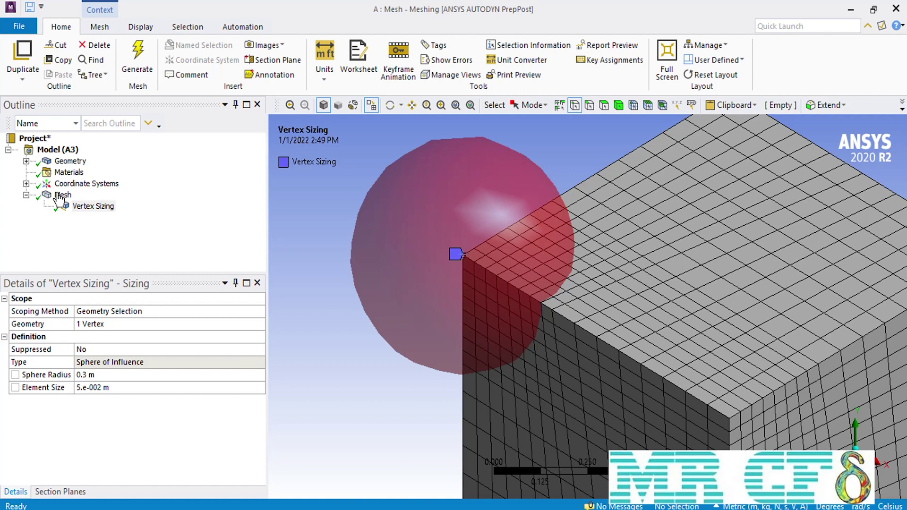
right_click(60, 196)
- Insert a Method mesh control scoped to the cube body
mouse_move(82, 199)
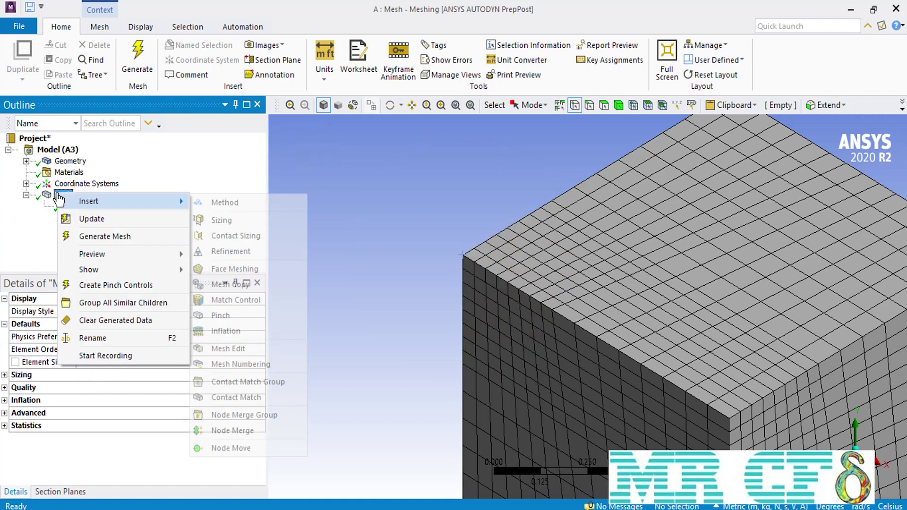
left_click(206, 200)
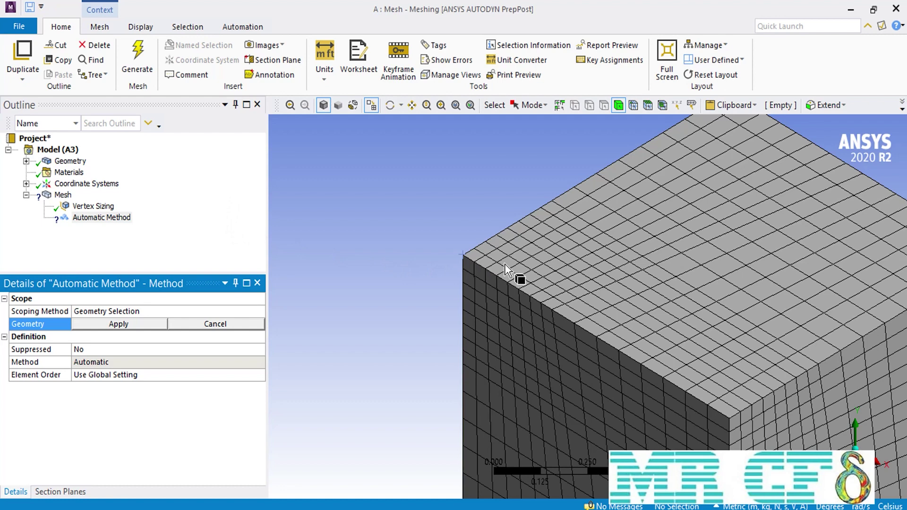
left_click(551, 265)
left_click(141, 324)
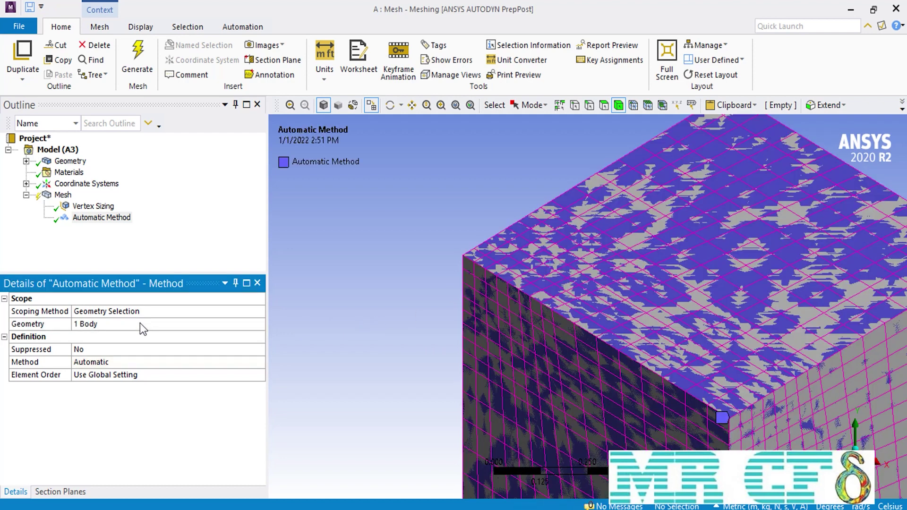
- Set the method to Tetrahedrons (Patch Conforming) and regenerate the tetrahedral mesh
left_click(262, 364)
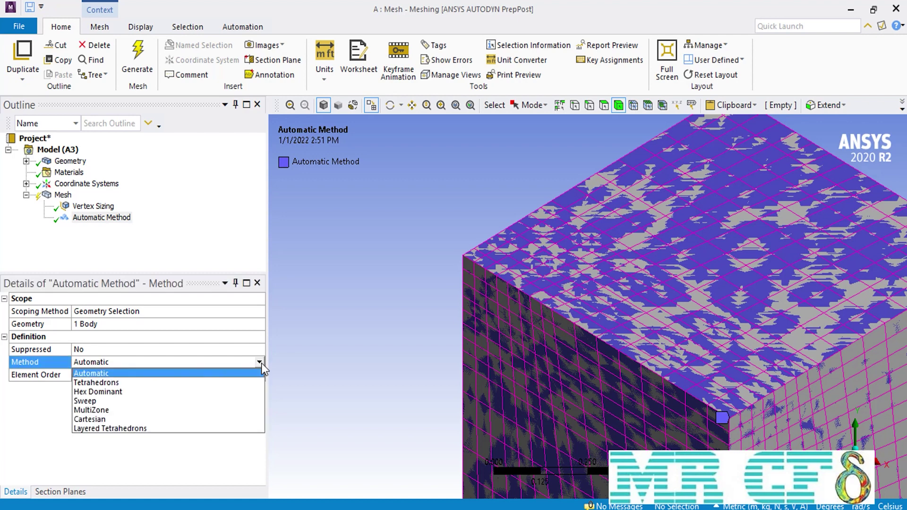
left_click(215, 382)
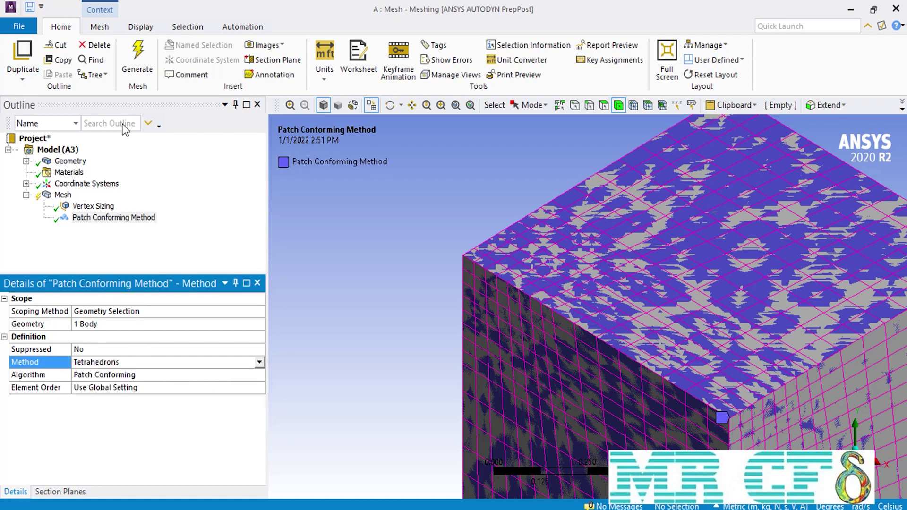
left_click(137, 74)
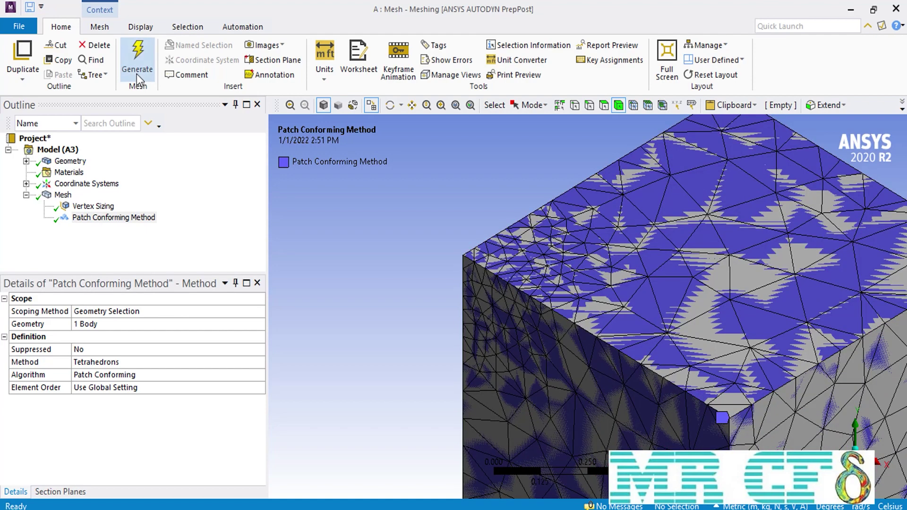
left_click(63, 195)
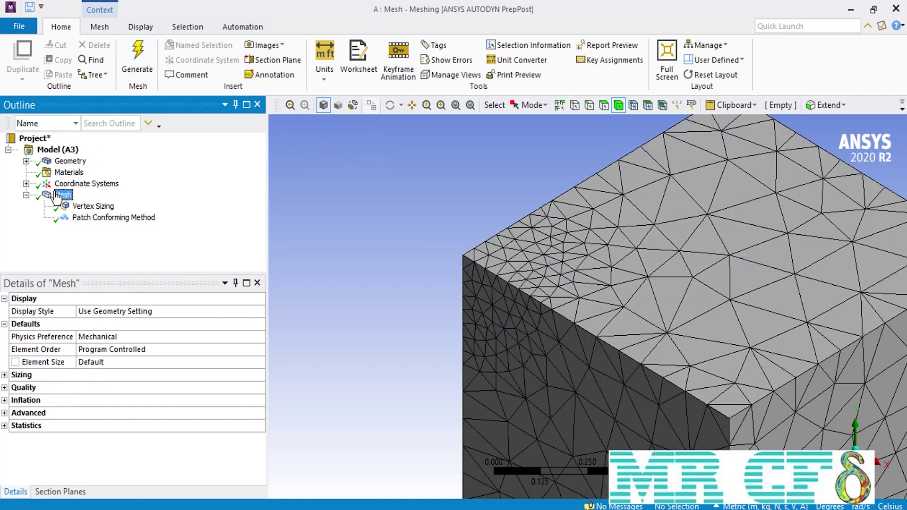